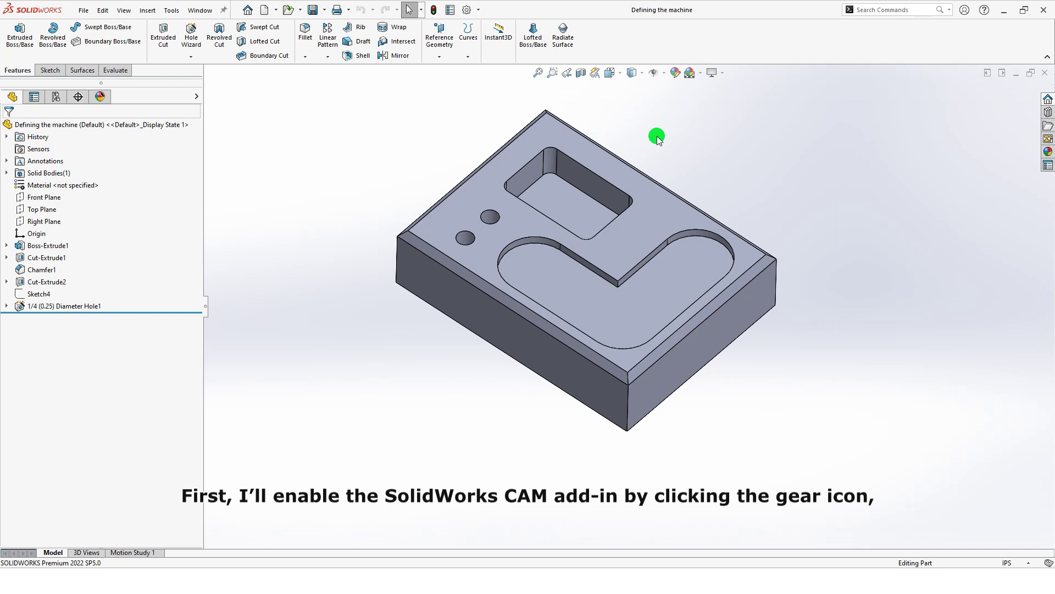
Enable the SOLIDWORKS CAM 2022 add-in for the current session.
{"action": "left_click", "coordinate": [478, 10]}
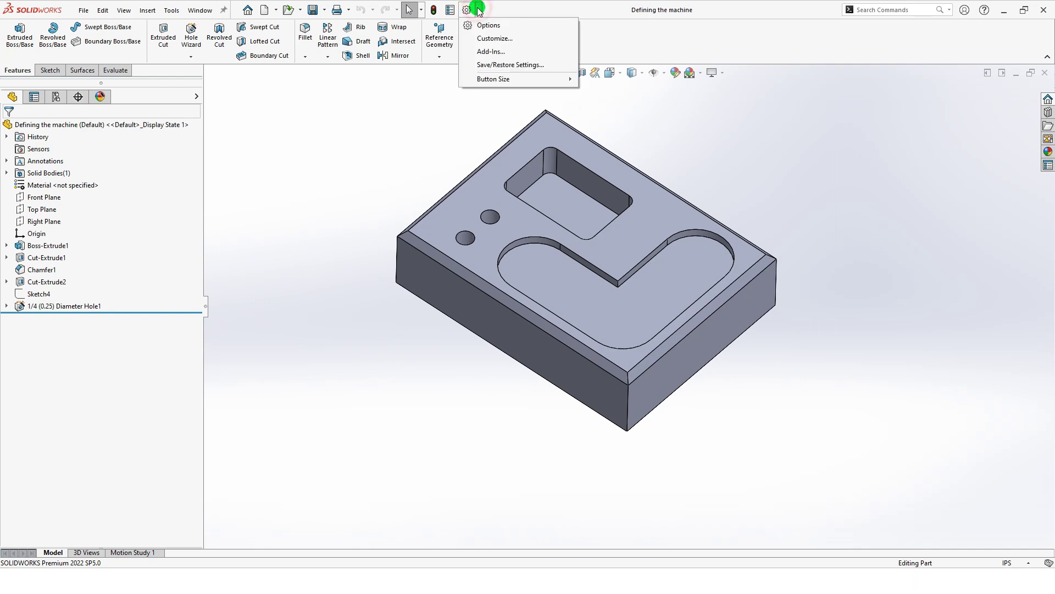
{"action": "left_click", "coordinate": [520, 54]}
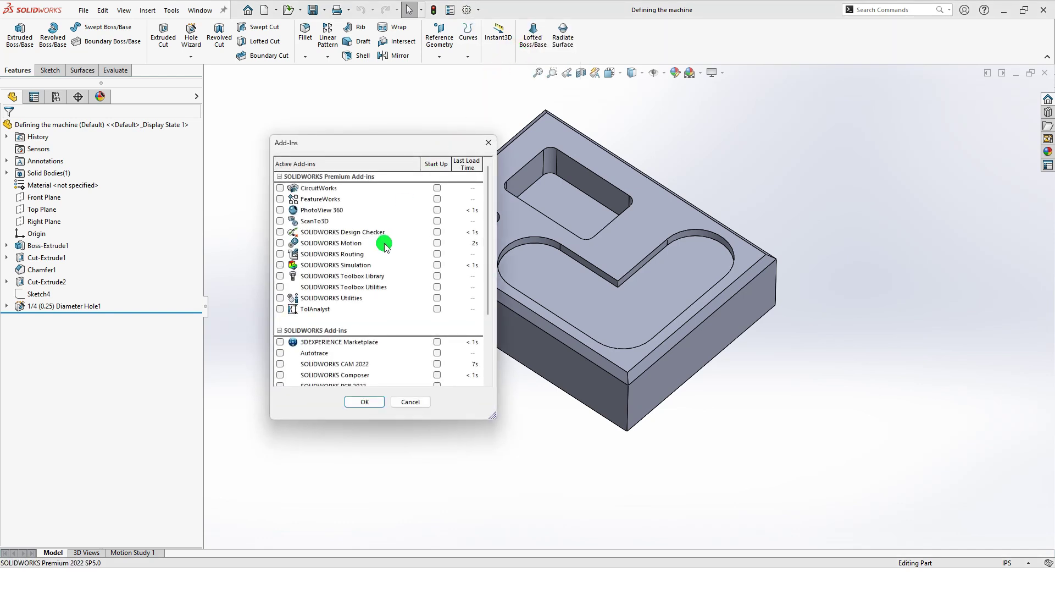
{"action": "left_click", "coordinate": [280, 366]}
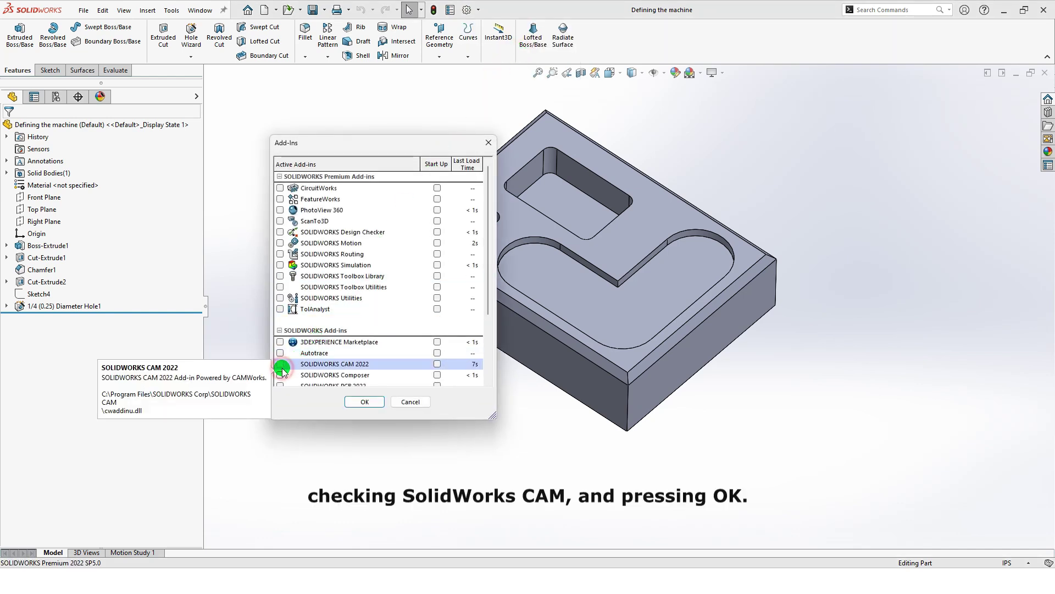
{"action": "left_click", "coordinate": [363, 402]}
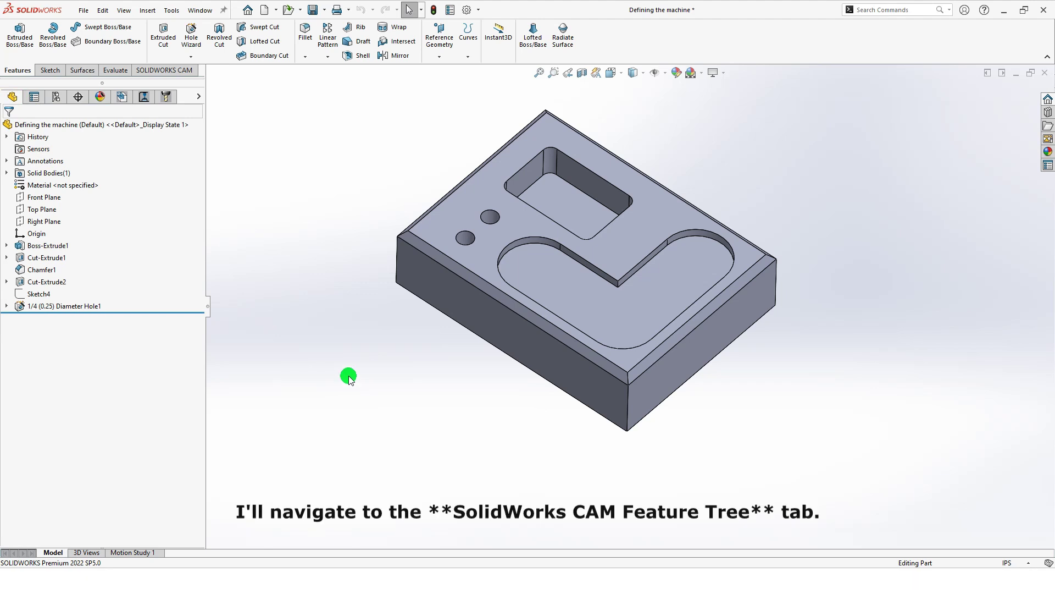
Open the machine definition from the CAM feature tree and set Mill - Inch as the active machine.
{"action": "left_click", "coordinate": [123, 98]}
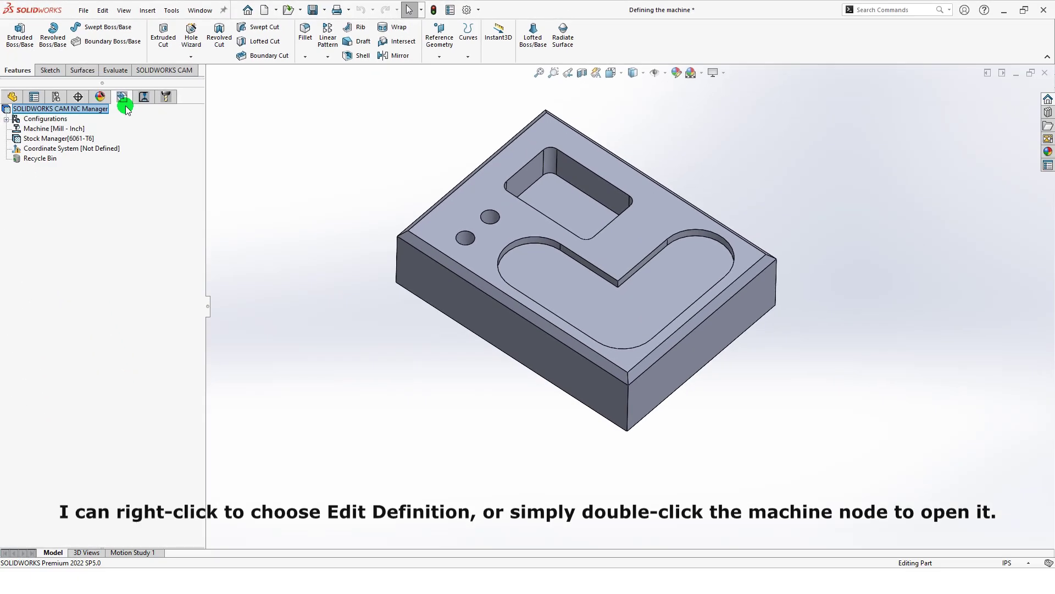
{"action": "key", "text": "Down"}
{"action": "key", "text": "Down"}
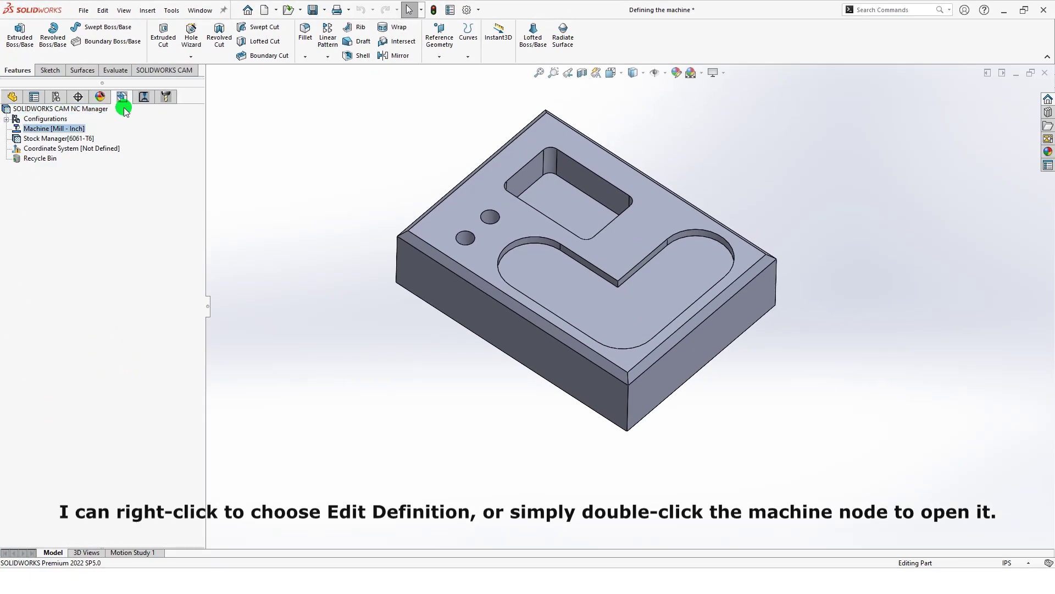
{"action": "double_click", "coordinate": [74, 128]}
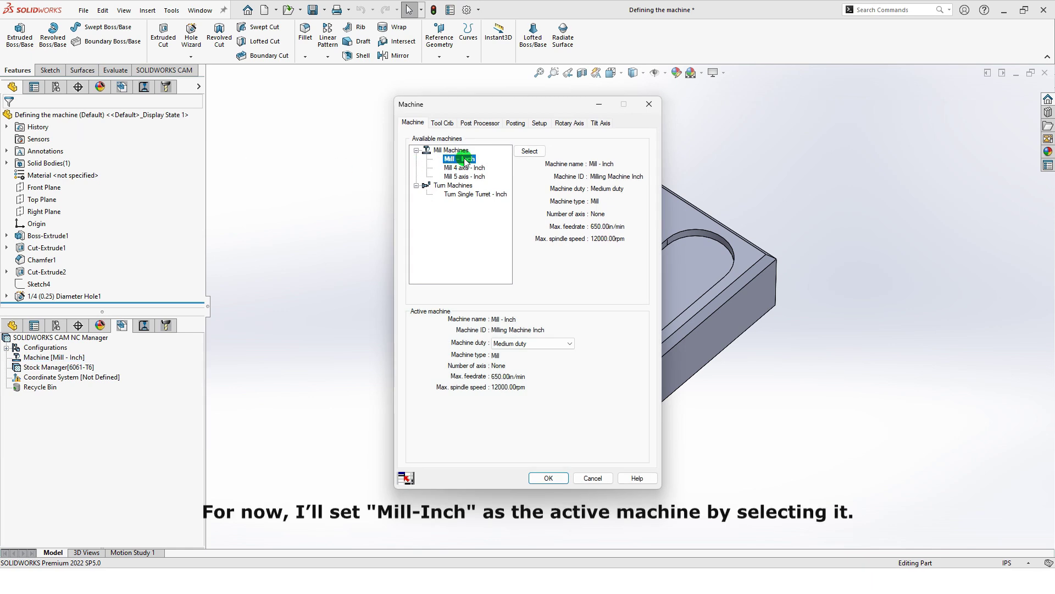
{"action": "left_click", "coordinate": [530, 151]}
{"action": "left_click", "coordinate": [527, 161]}
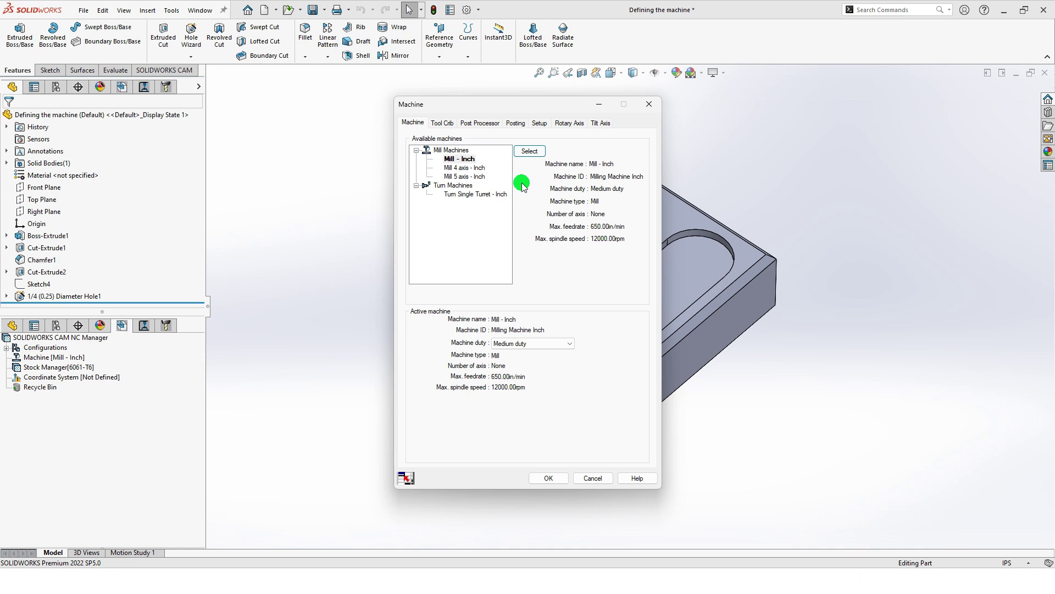
For a new tool crib tool, filter the tool selection to Drill type with diameters from 0in to 2in.
{"action": "left_click", "coordinate": [442, 123]}
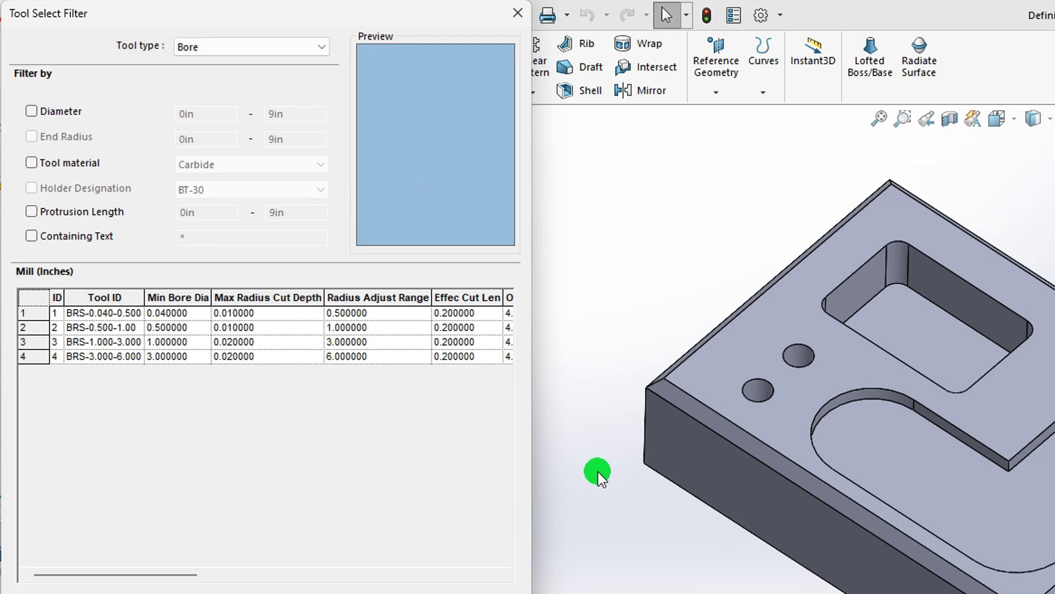
{"action": "left_click", "coordinate": [320, 47]}
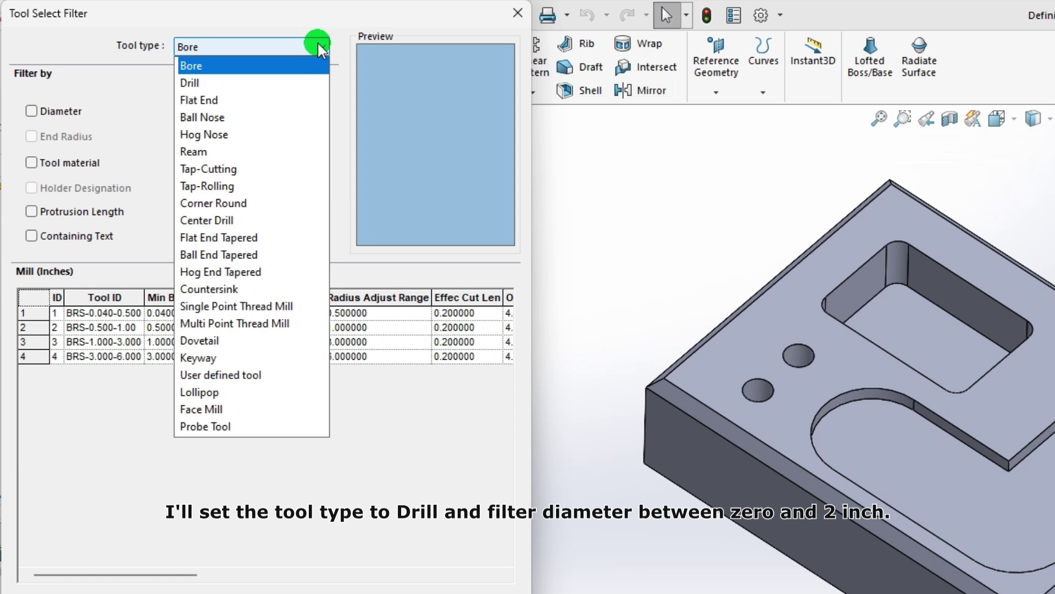
{"action": "left_click", "coordinate": [225, 83]}
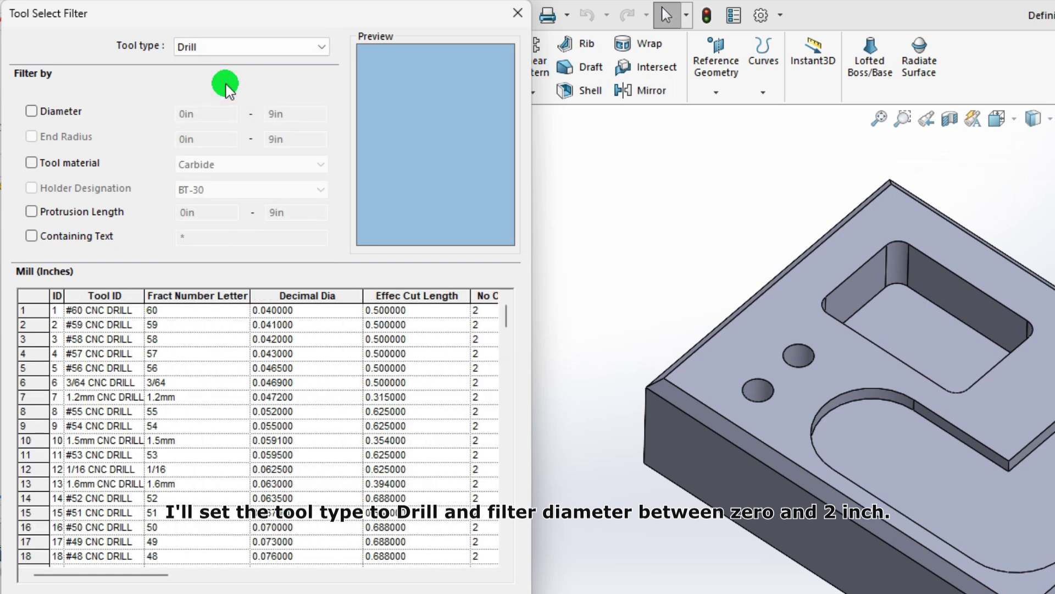
{"action": "left_click", "coordinate": [32, 111]}
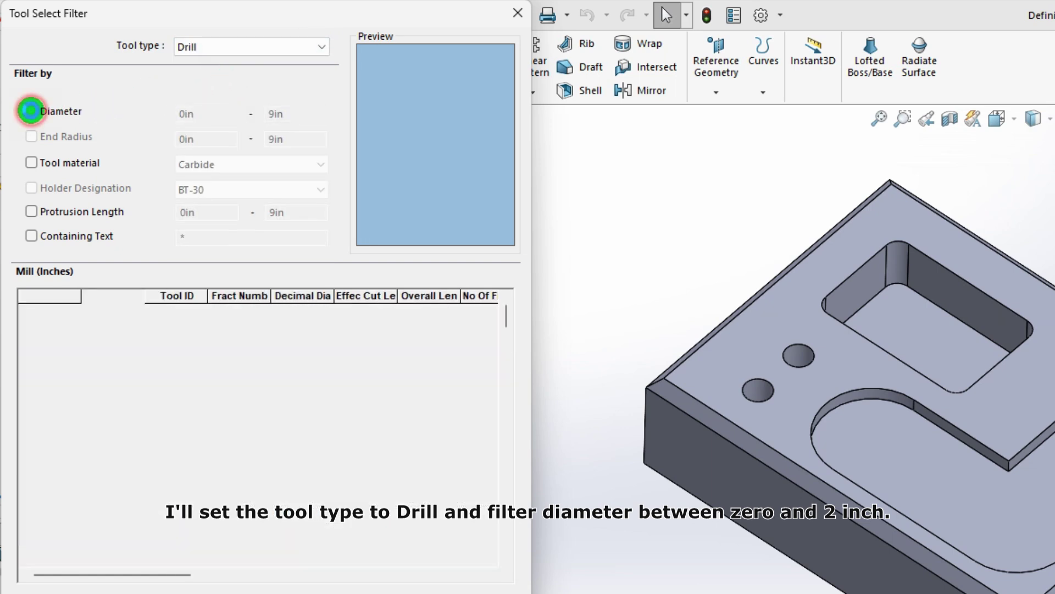
{"action": "left_click", "coordinate": [201, 114]}
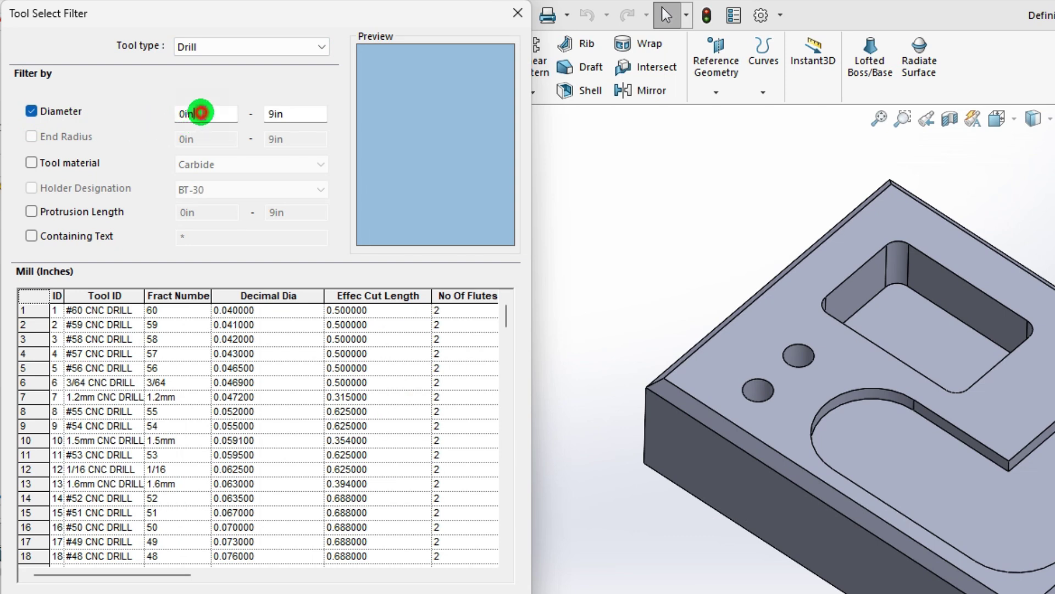
{"action": "left_click", "coordinate": [284, 113]}
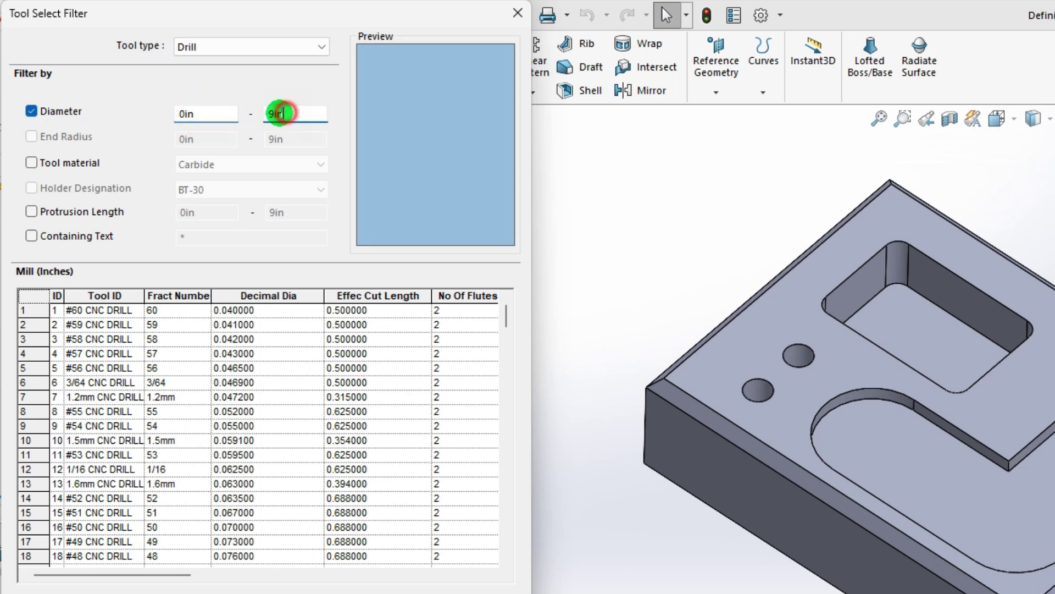
{"action": "double_click", "coordinate": [287, 113]}
{"action": "type", "text": "2i"}
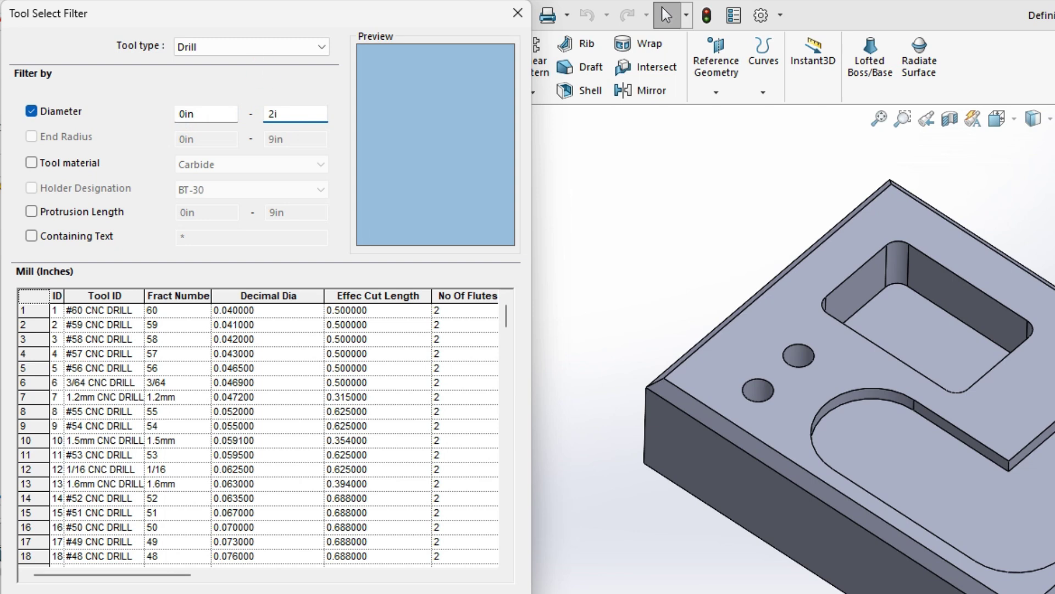
{"action": "type", "text": "n"}
{"action": "left_click", "coordinate": [380, 123]}
Select the 7/64 CNC drill from the filtered tools and add it to the tool crib.
{"action": "scroll", "coordinate": [270, 394], "scroll_direction": "down", "scroll_amount": 4}
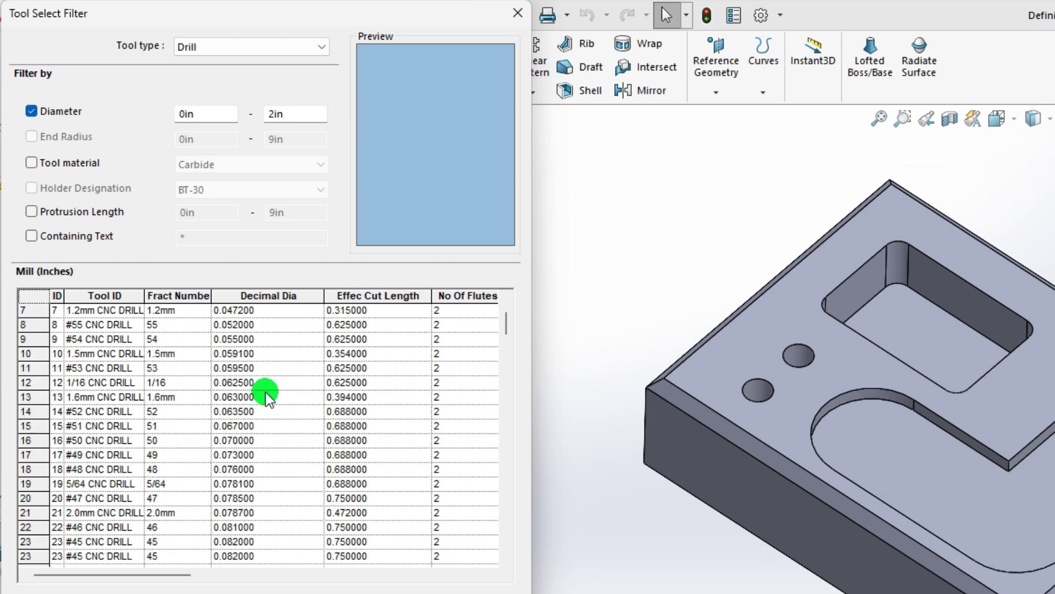
{"action": "scroll", "coordinate": [269, 395], "scroll_direction": "down", "scroll_amount": 3}
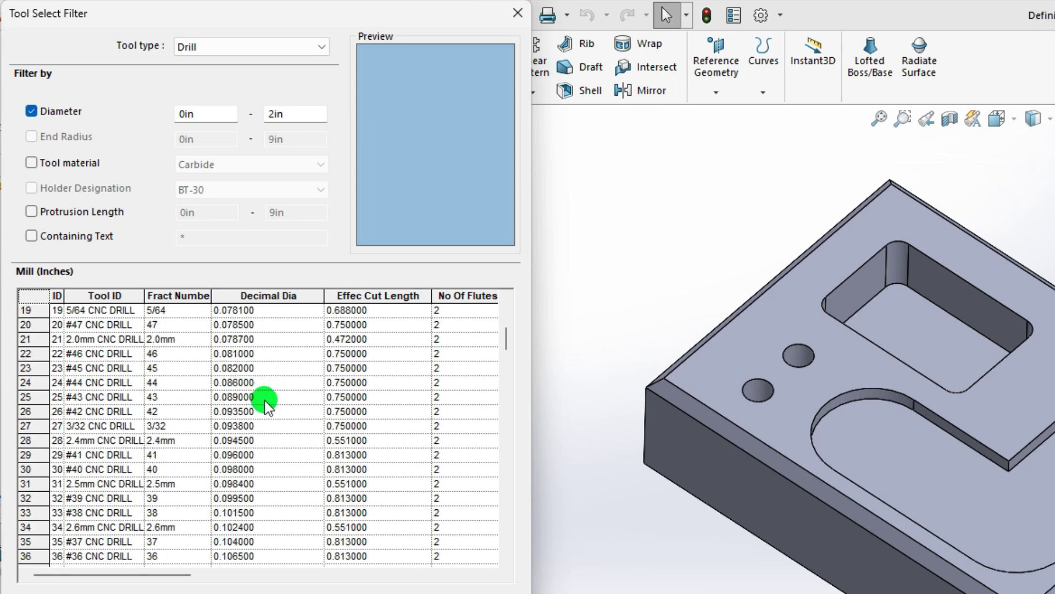
{"action": "scroll", "coordinate": [268, 406], "scroll_direction": "down", "scroll_amount": 1}
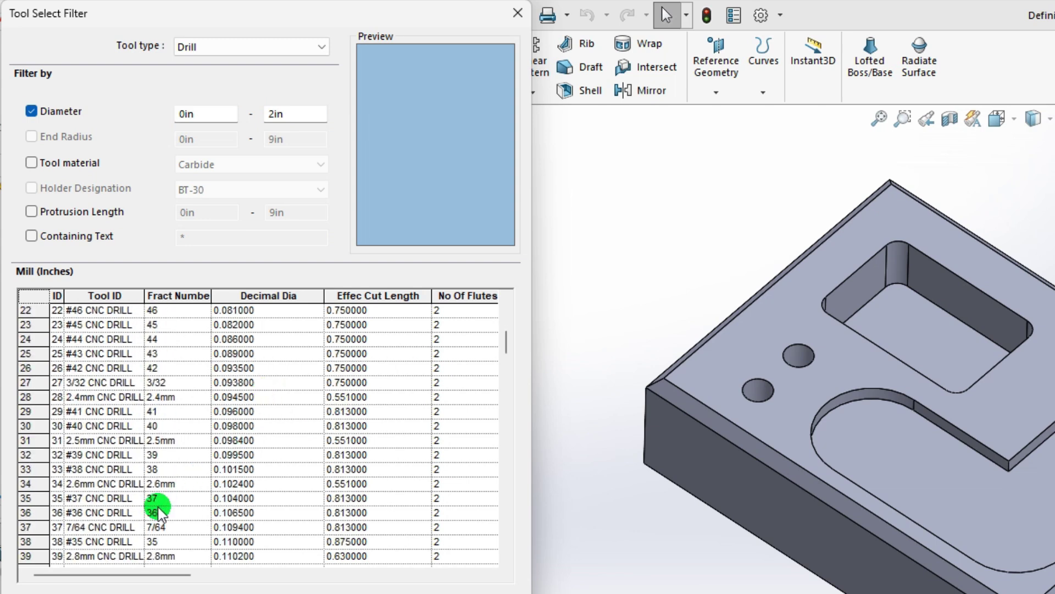
{"action": "left_click", "coordinate": [116, 527]}
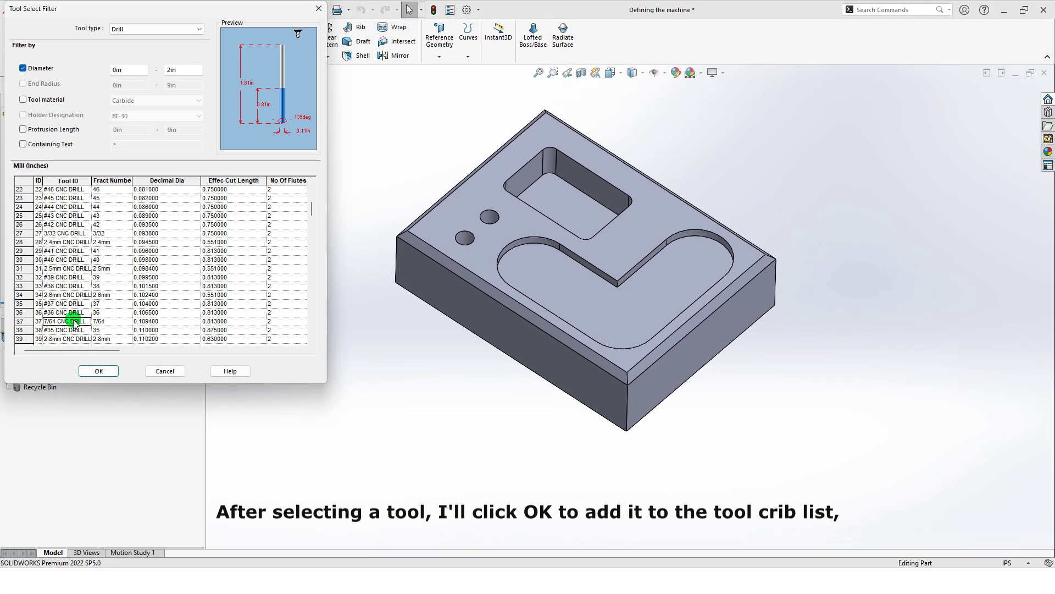
{"action": "left_click", "coordinate": [157, 534]}
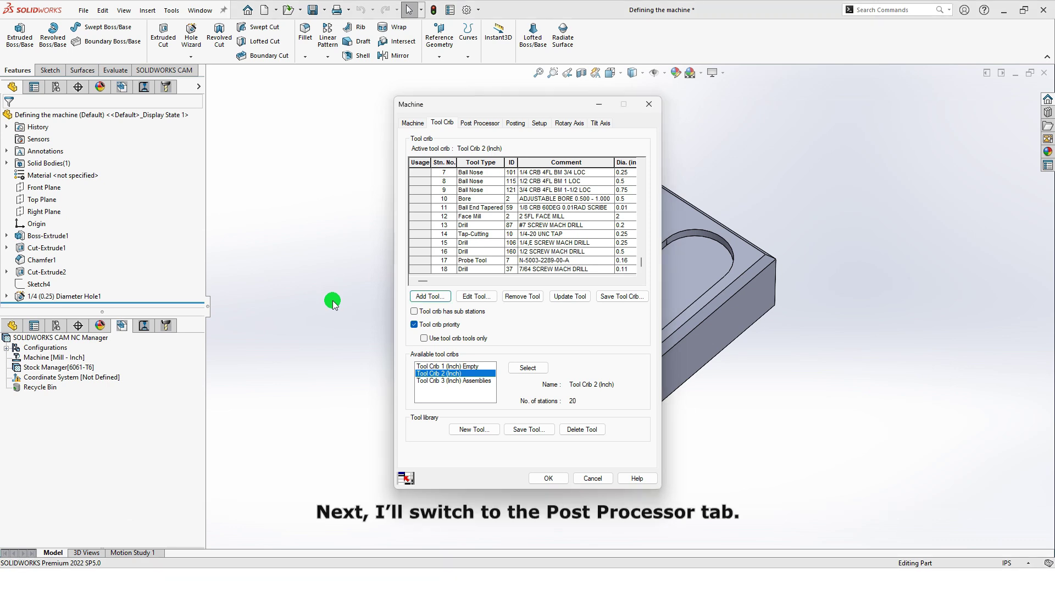
Make MILL\HAAS_VF3 the active post processor, view the posting settings, and accept the machine definition.
{"action": "left_click", "coordinate": [487, 123]}
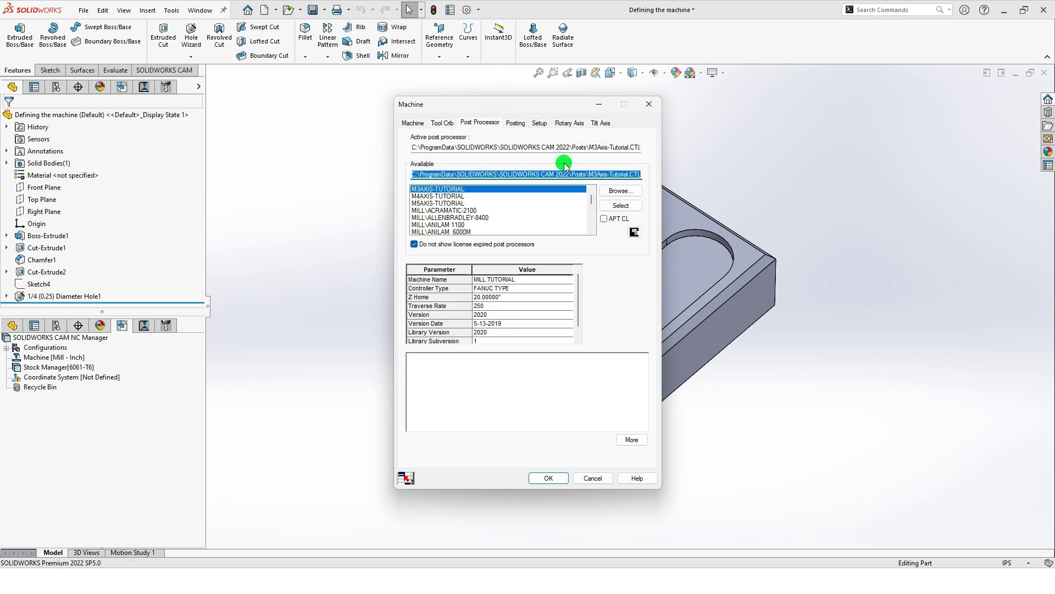
{"action": "mouse_move", "coordinate": [592, 204]}
{"action": "left_mouse_down"}
{"action": "mouse_move", "coordinate": [592, 225]}
{"action": "mouse_move", "coordinate": [592, 212]}
{"action": "left_mouse_up"}
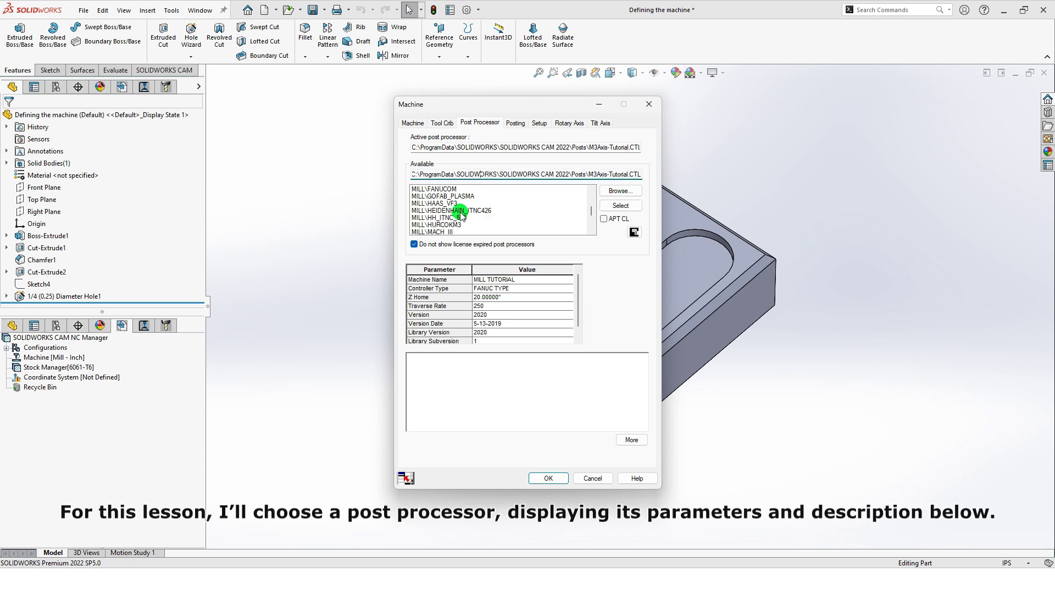
{"action": "left_click", "coordinate": [443, 204]}
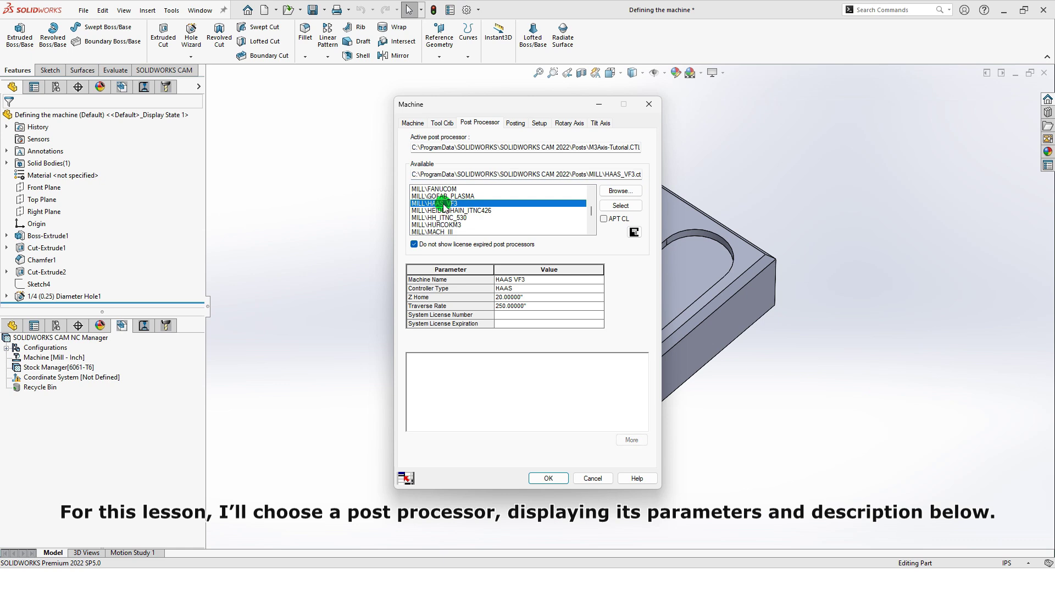
{"action": "left_click", "coordinate": [631, 204]}
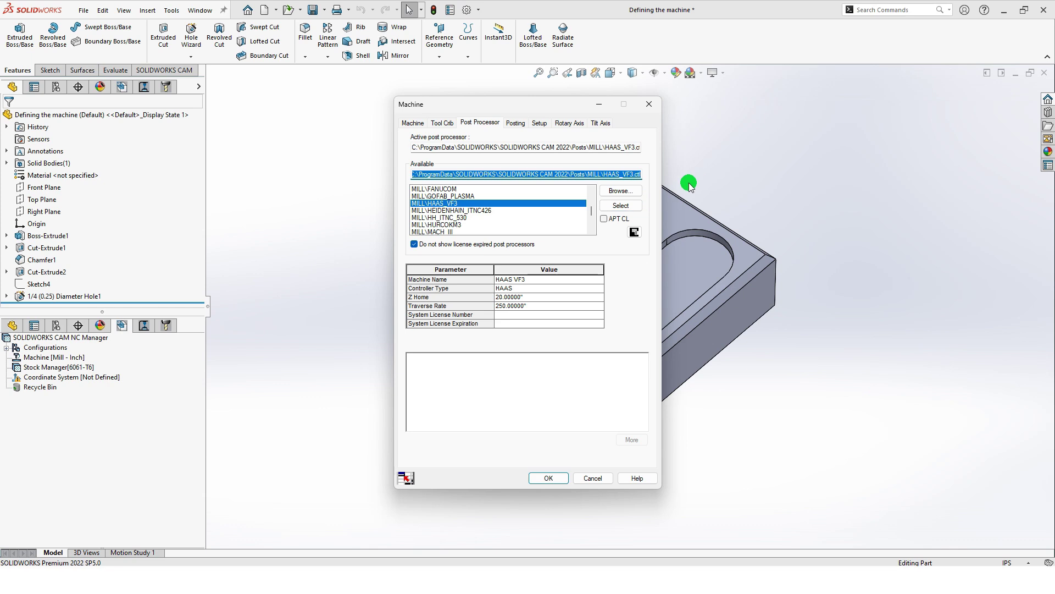
{"action": "left_click", "coordinate": [515, 123]}
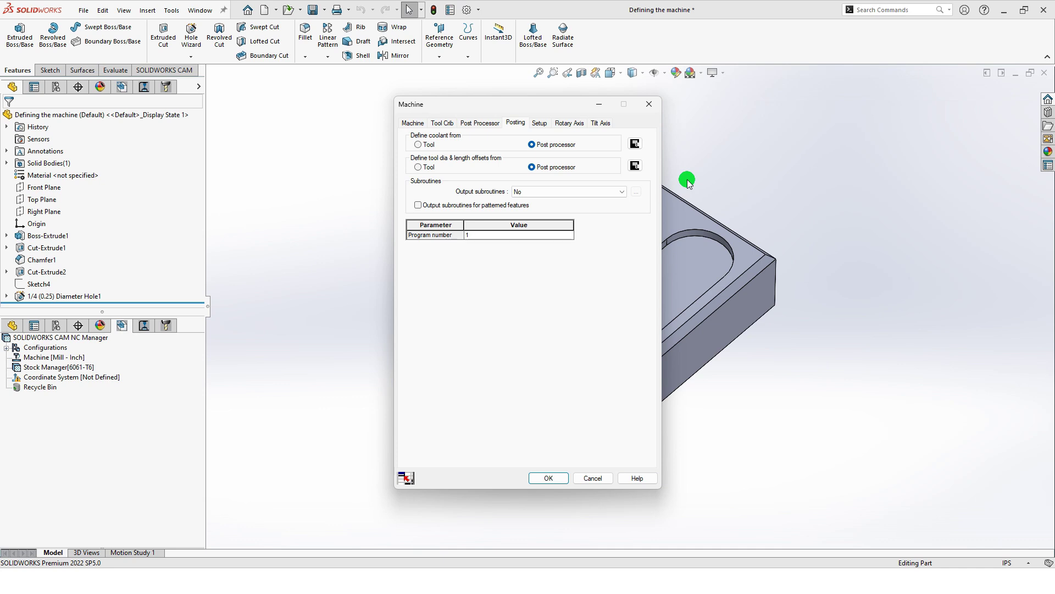
{"action": "left_click", "coordinate": [538, 478]}
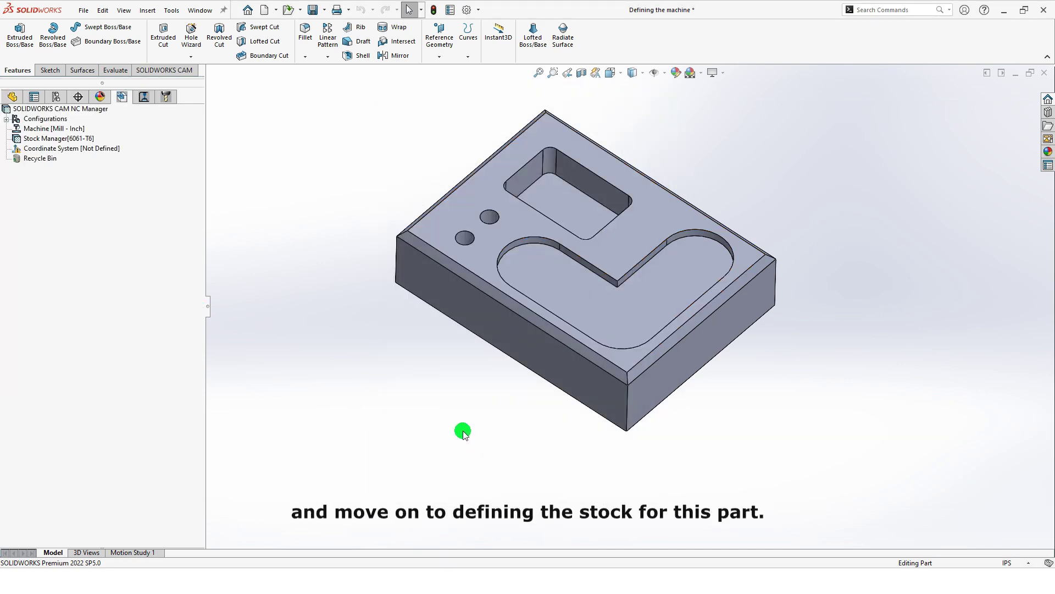